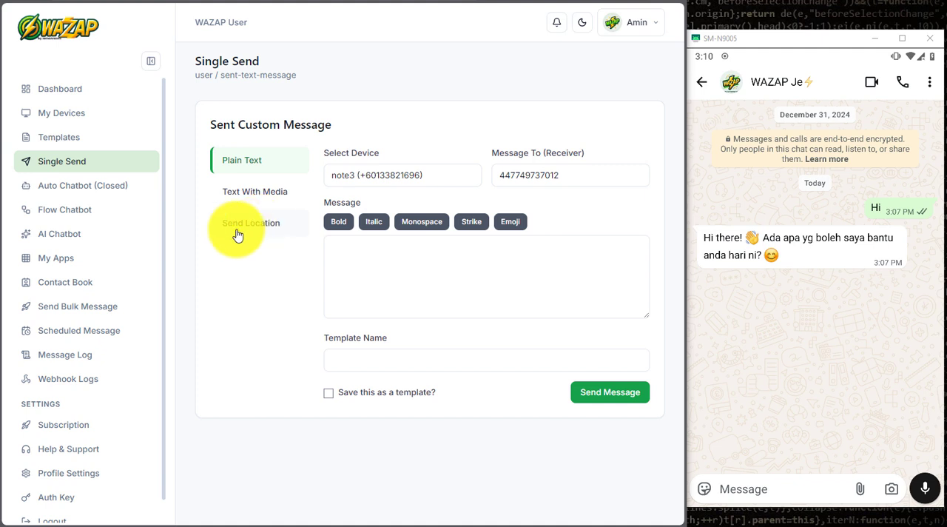
{"action": "left_click", "coordinate": [178, 149]}
{"action": "left_click", "coordinate": [174, 141]}
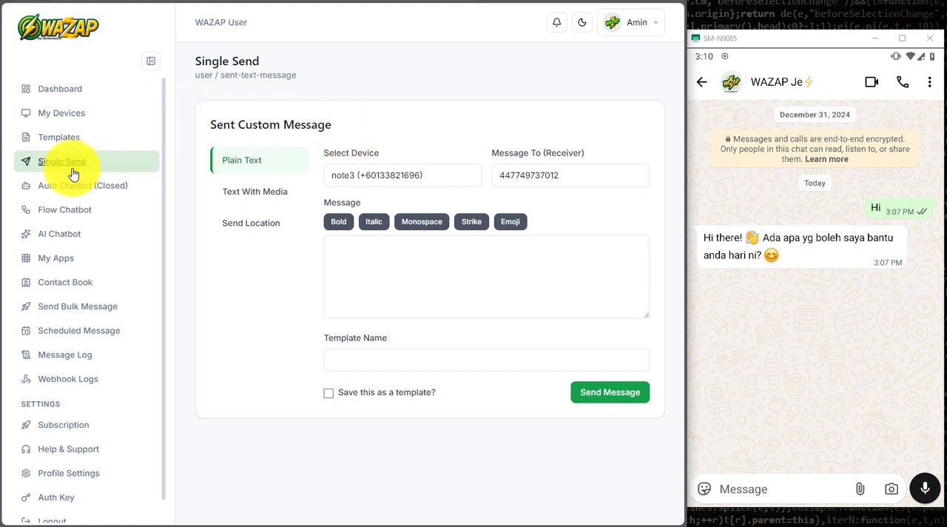
{"action": "left_click", "coordinate": [194, 185]}
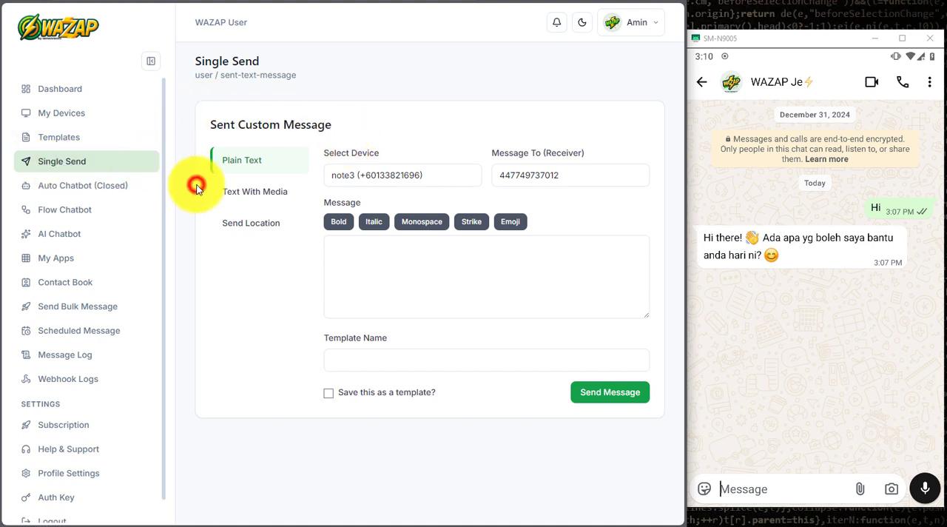
- Look over the Text With Media and Send Location forms, and return to the Plain Text form
{"action": "left_click", "coordinate": [244, 192]}
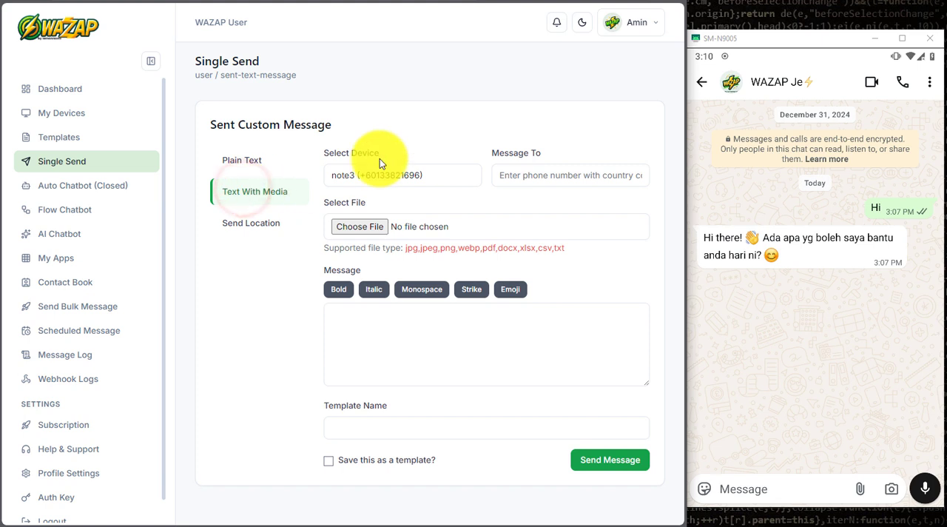
{"action": "left_click", "coordinate": [251, 223]}
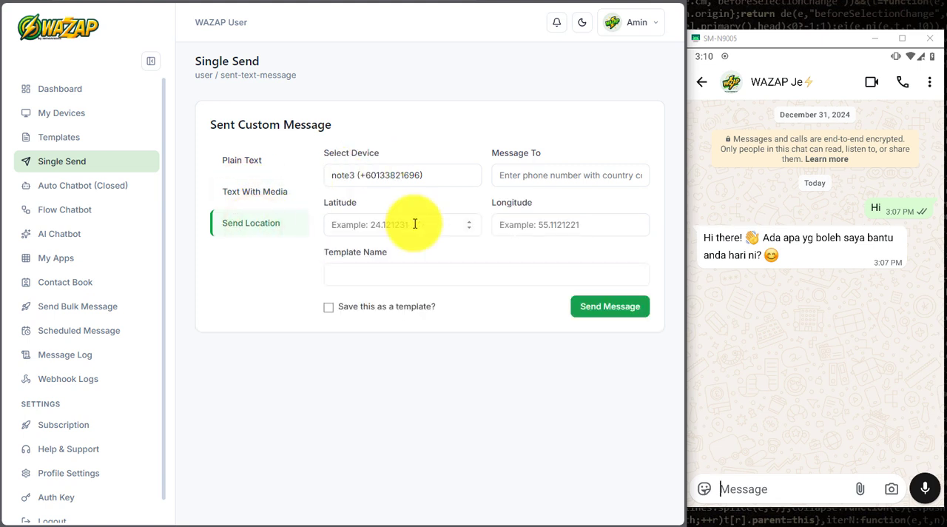
{"action": "left_click", "coordinate": [238, 162]}
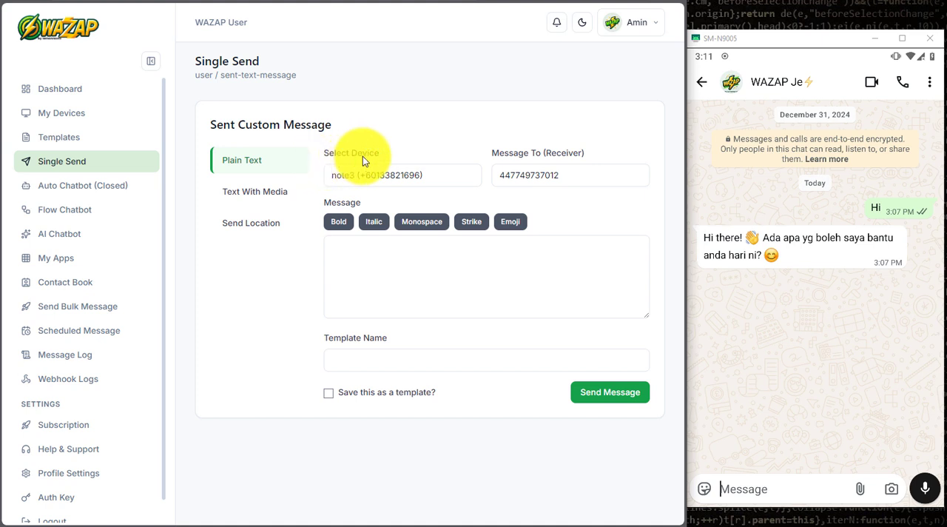
- Check which sending devices are available for the plain-text message
{"action": "left_click", "coordinate": [462, 175]}
{"action": "left_click", "coordinate": [462, 175]}
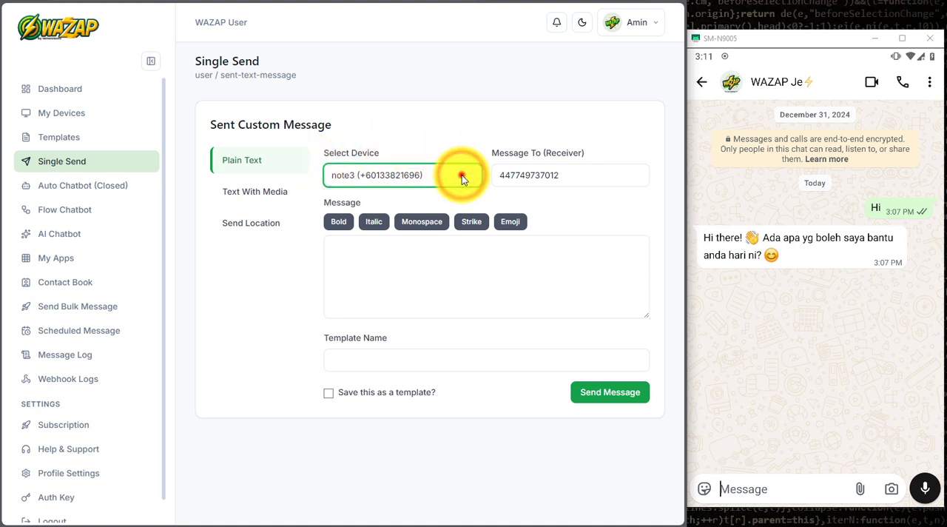
{"action": "left_click", "coordinate": [464, 139]}
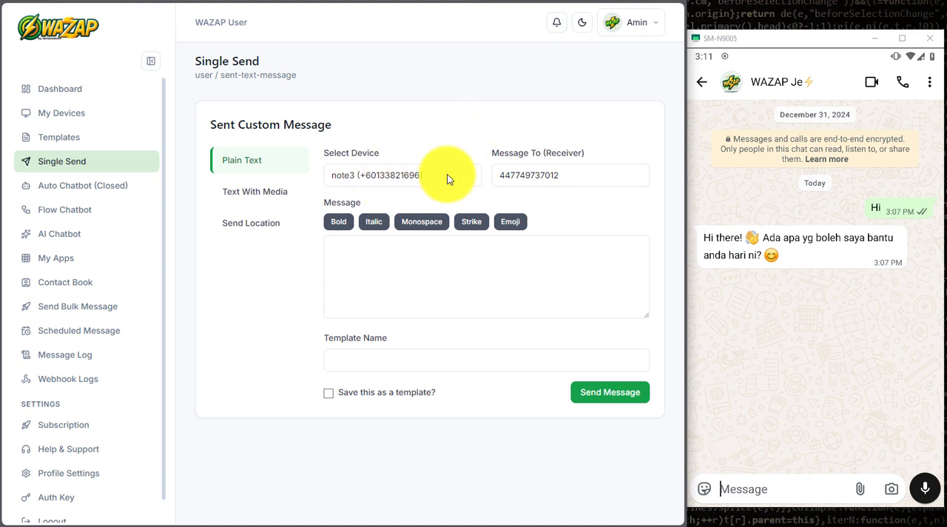
{"action": "left_click", "coordinate": [447, 176]}
{"action": "left_click", "coordinate": [433, 152]}
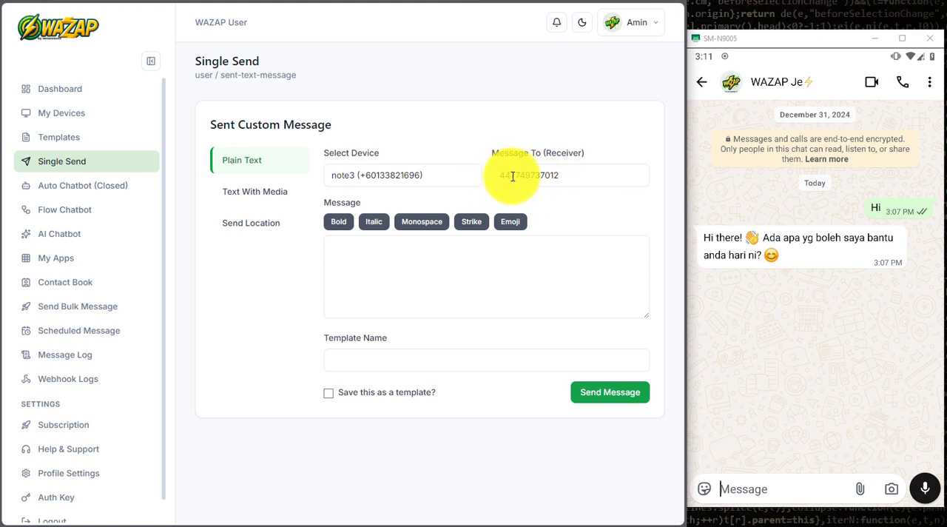
- Write "salam, apa kabar?" as the message text
{"action": "left_click", "coordinate": [444, 253]}
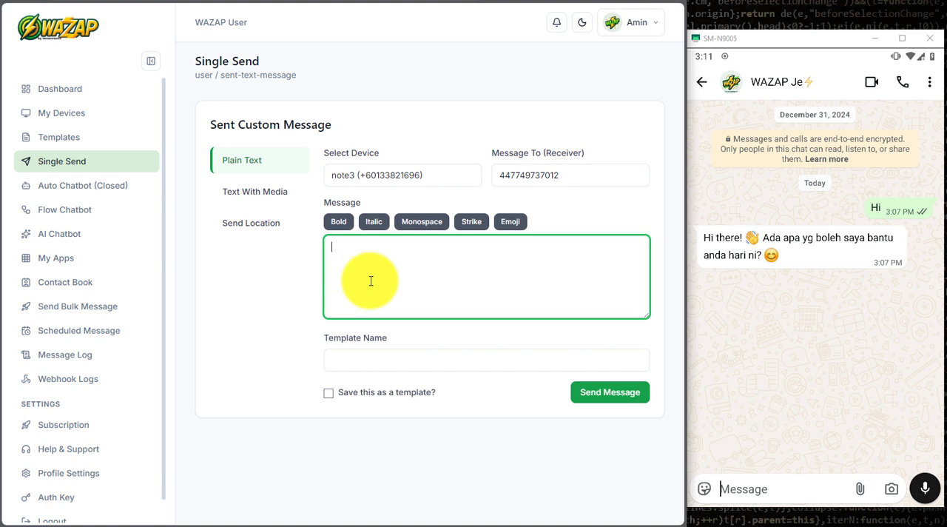
{"action": "type", "text": "salam, apa kabar?"}
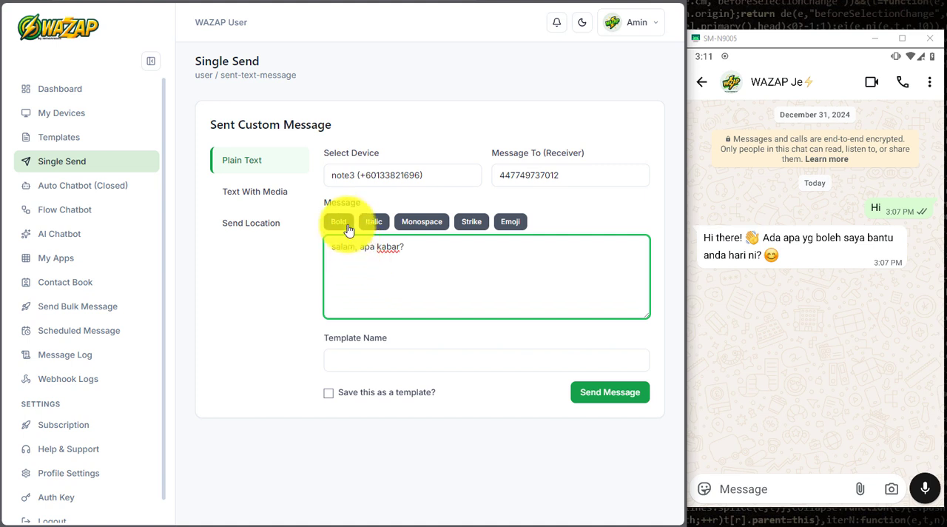
- Format "salam" as bold and "apa kabar" as italic in the message
{"action": "left_click_drag", "start_coordinate": [331, 246], "coordinate": [353, 246]}
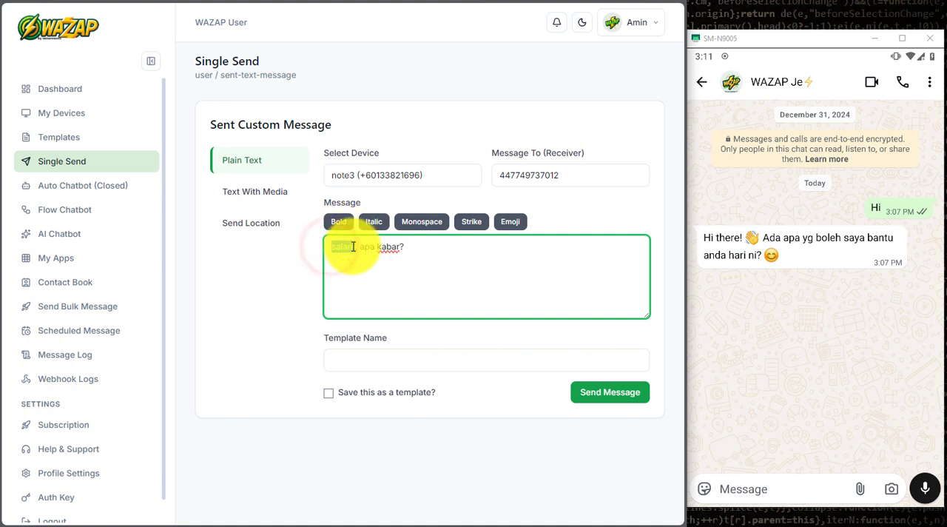
{"action": "left_click", "coordinate": [338, 221]}
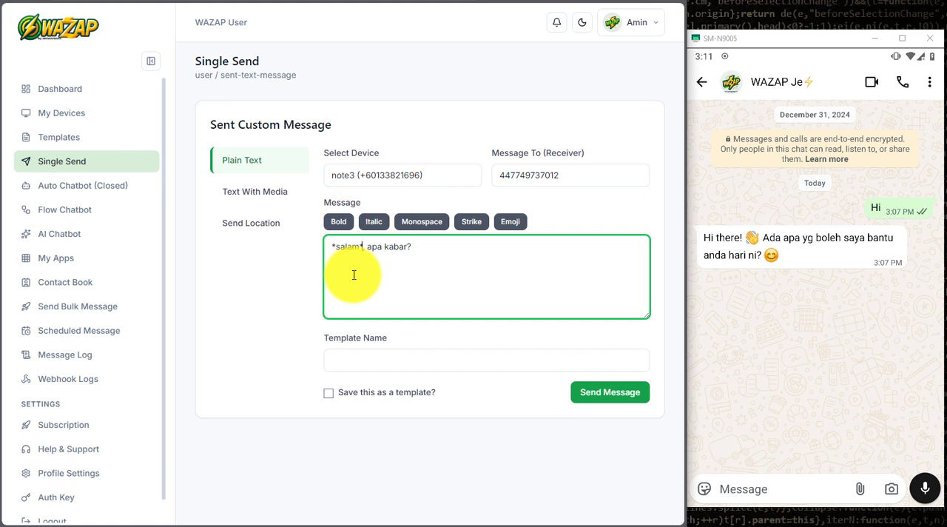
{"action": "left_click_drag", "start_coordinate": [362, 246], "coordinate": [333, 247]}
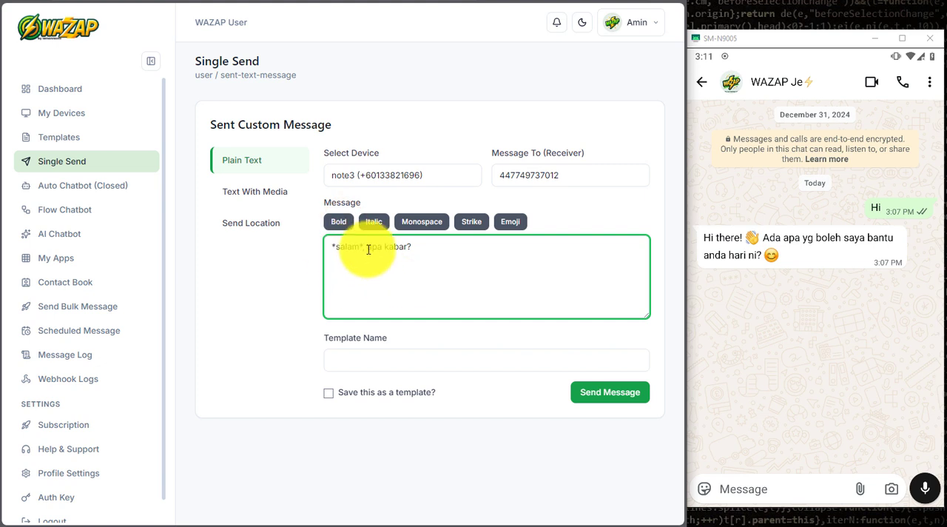
{"action": "left_click_drag", "start_coordinate": [367, 247], "coordinate": [409, 248]}
{"action": "left_click", "coordinate": [375, 222]}
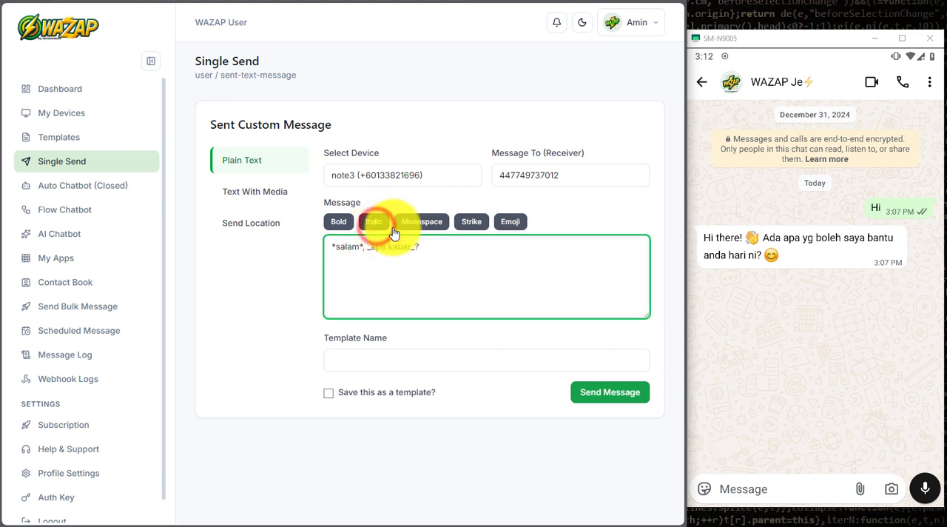
- Add a grinning-face emoji and a star-struck emoji at the end of the message's first line
{"action": "left_click", "coordinate": [444, 249]}
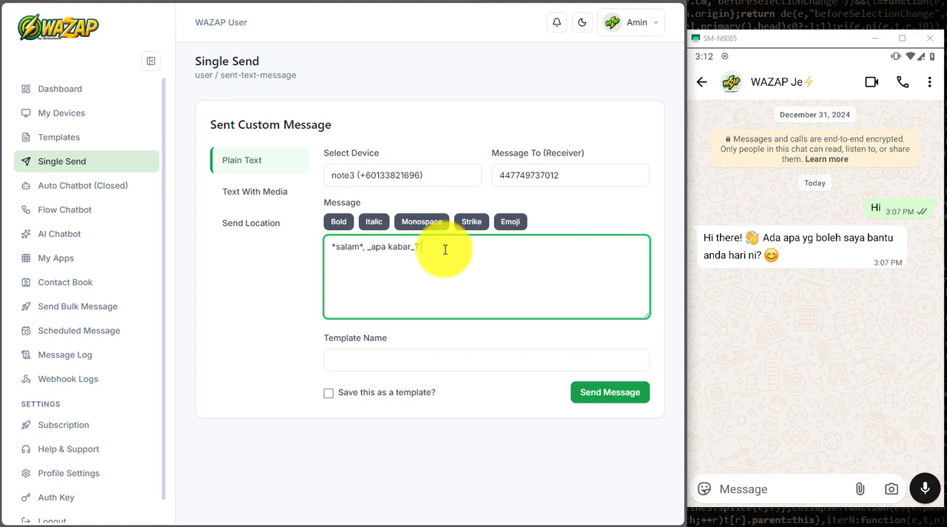
{"action": "left_click", "coordinate": [514, 227]}
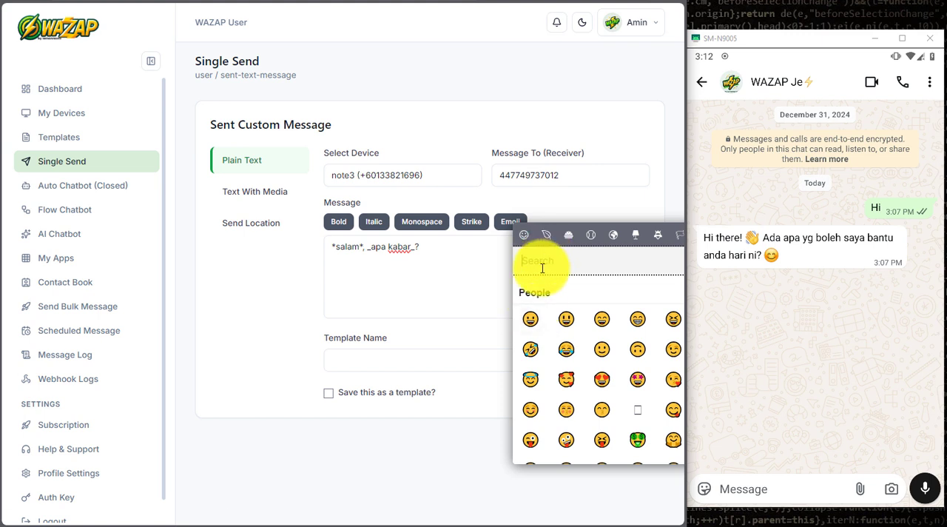
{"action": "left_click", "coordinate": [530, 320]}
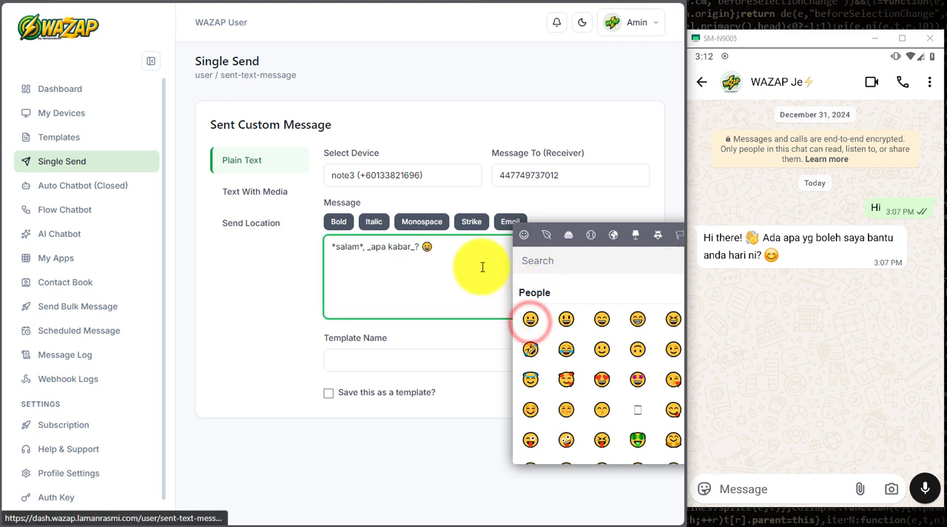
{"action": "left_click", "coordinate": [637, 381]}
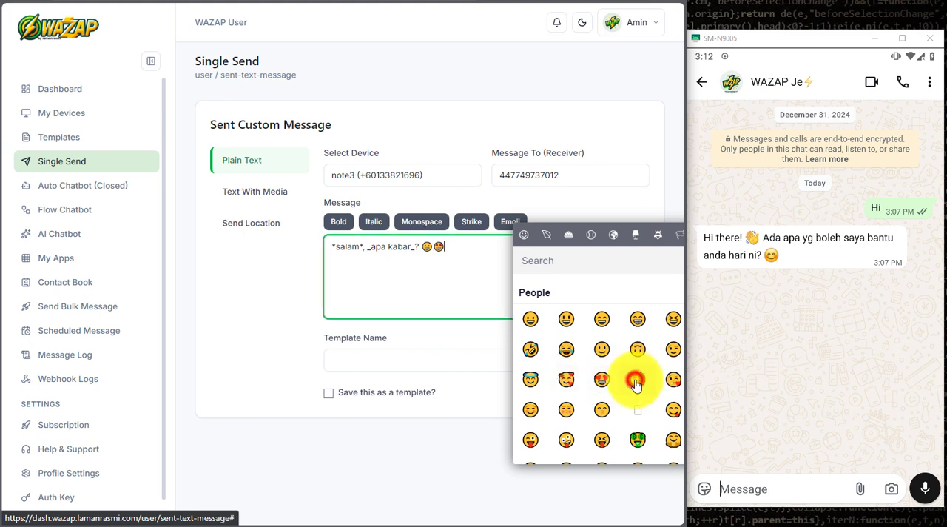
{"action": "left_click", "coordinate": [498, 256]}
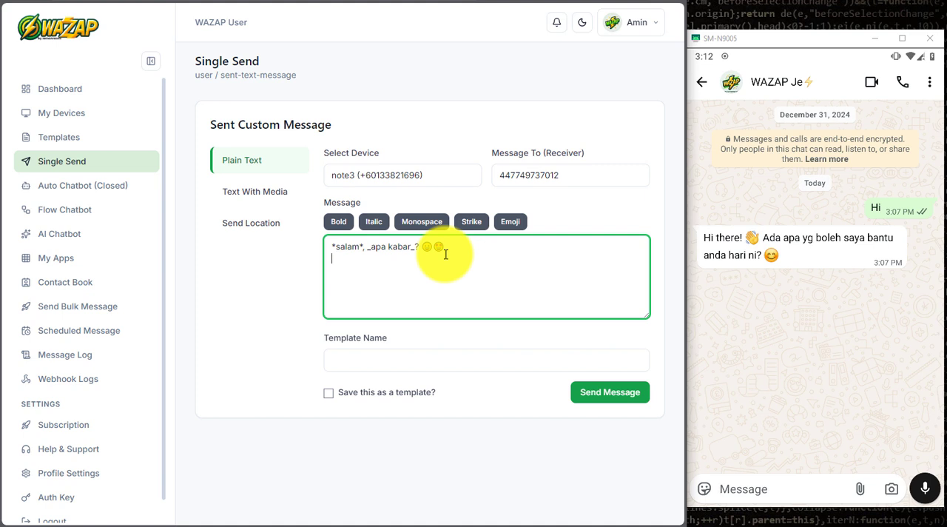
- Add a second message line "selamat datang" and format it as monospace
{"action": "type", "text": "selamat datang"}
{"action": "left_click_drag", "start_coordinate": [330, 258], "coordinate": [393, 258]}
{"action": "left_click", "coordinate": [435, 224]}
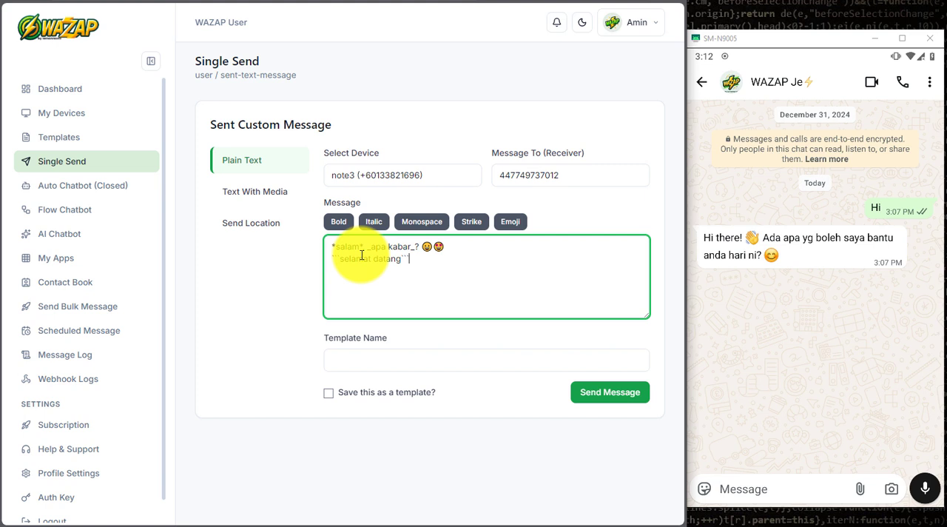
- Name the template "template text 1" and enable saving the message as a template
{"action": "left_click", "coordinate": [353, 358]}
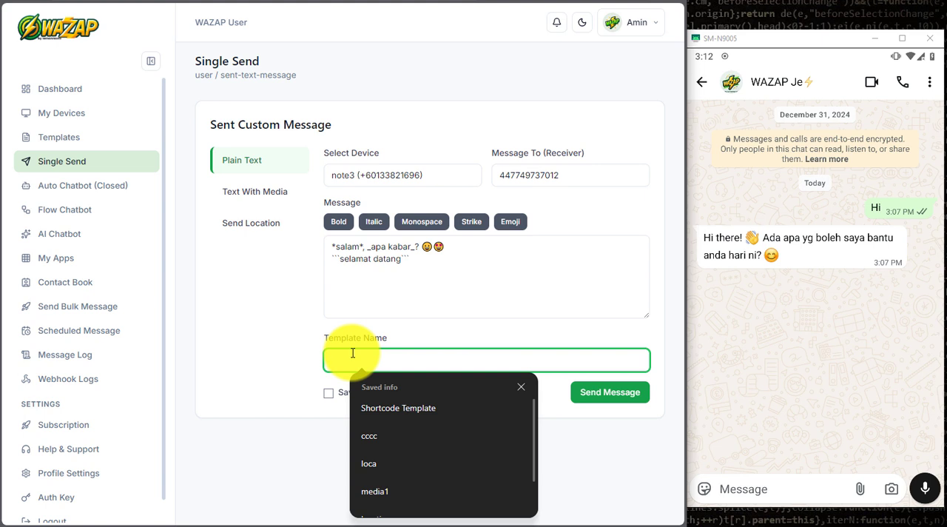
{"action": "type", "text": "template"}
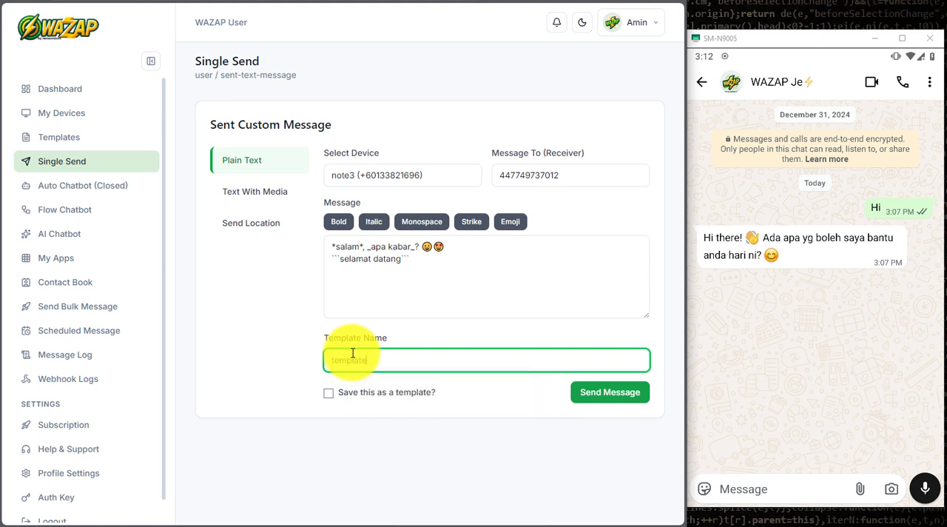
{"action": "type", "text": " text 1"}
{"action": "left_click", "coordinate": [328, 393]}
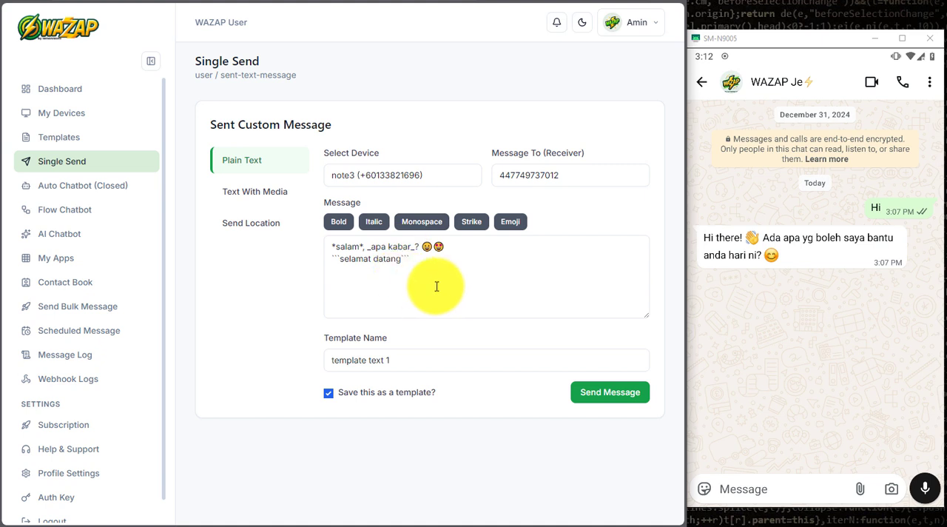
- Send the plain-text message to the receiver and save its template
{"action": "left_click", "coordinate": [588, 393]}
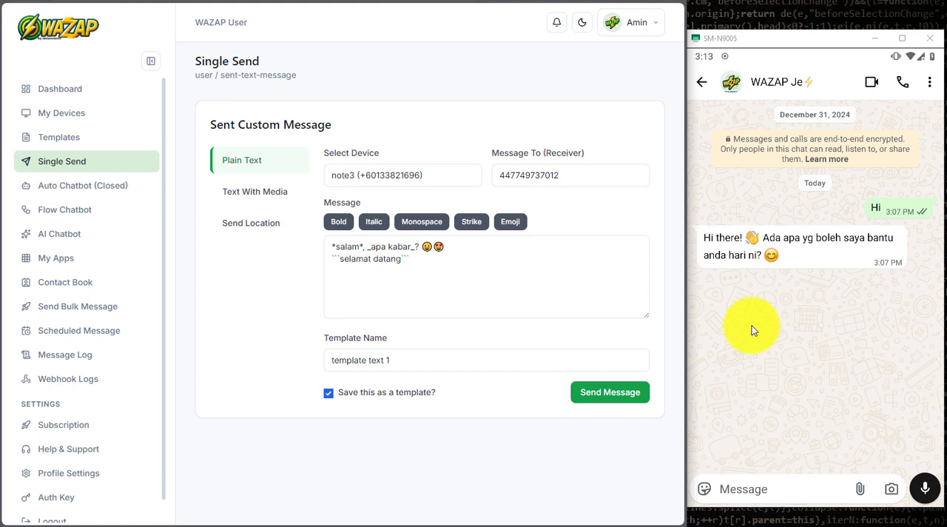
{"action": "left_click", "coordinate": [803, 321]}
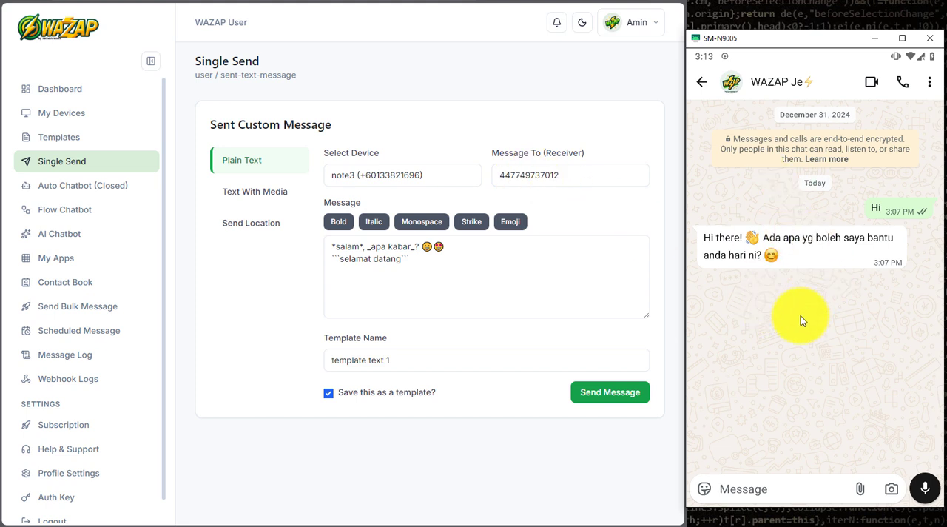
{"action": "left_click", "coordinate": [603, 398]}
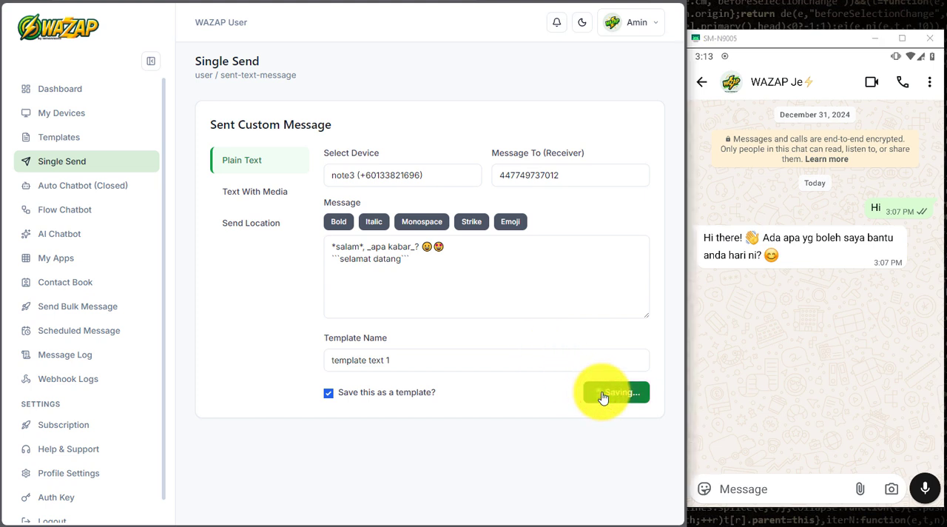